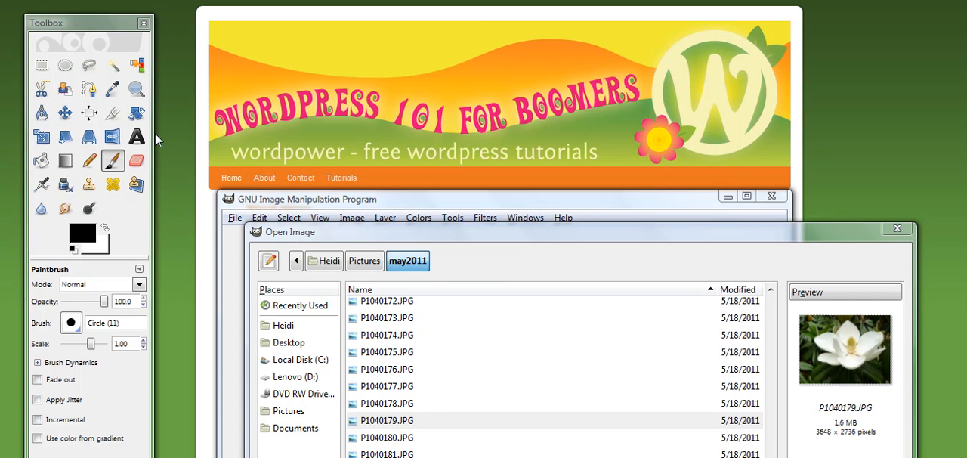
Open the photo P1040179.JPG from the may2011 pictures folder and position its window beside the toolbox.
{"action": "left_click", "coordinate": [235, 178]}
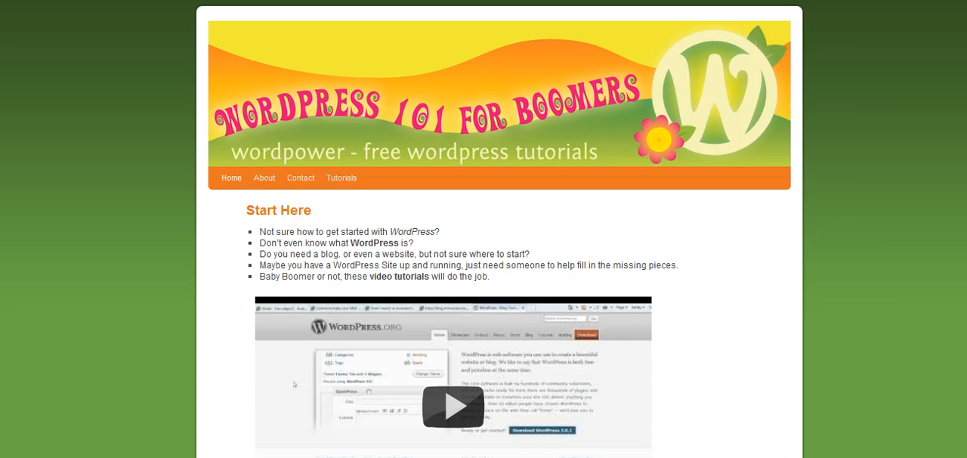
{"action": "left_click", "coordinate": [821, 456]}
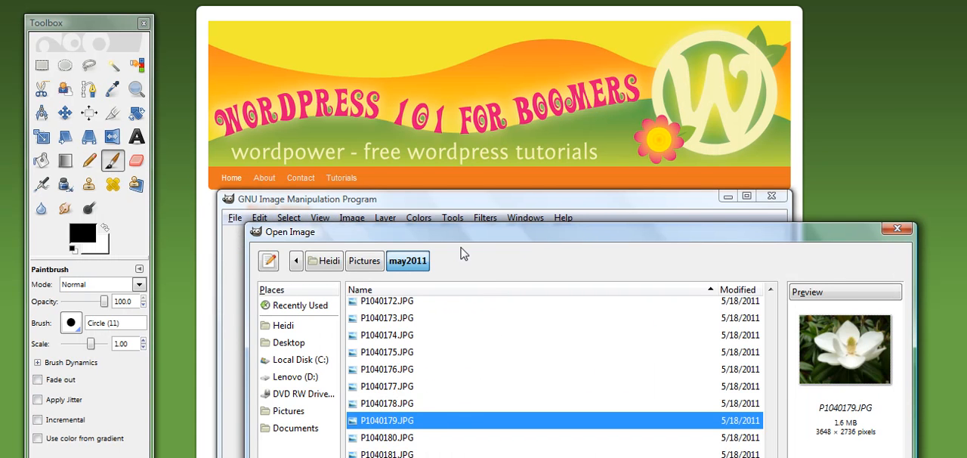
{"action": "left_click_drag", "start_coordinate": [550, 236], "coordinate": [509, 8]}
{"action": "left_click", "coordinate": [752, 419]}
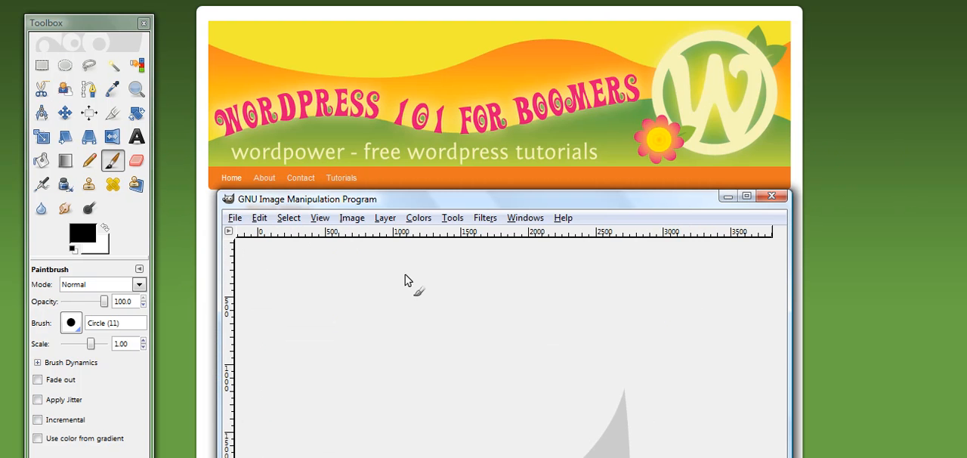
{"action": "left_click_drag", "start_coordinate": [490, 205], "coordinate": [497, 43]}
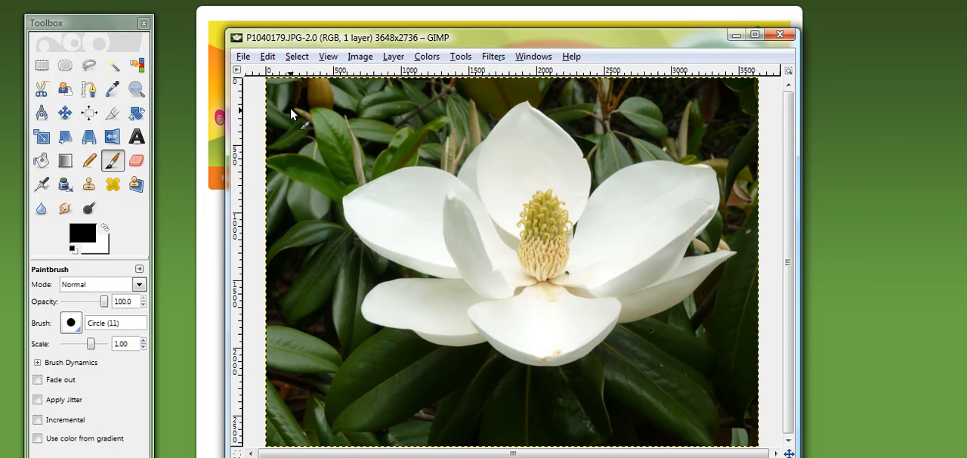
Fit the whole magnolia photo in the image window.
{"action": "left_click", "coordinate": [329, 59]}
{"action": "mouse_move", "coordinate": [352, 109]}
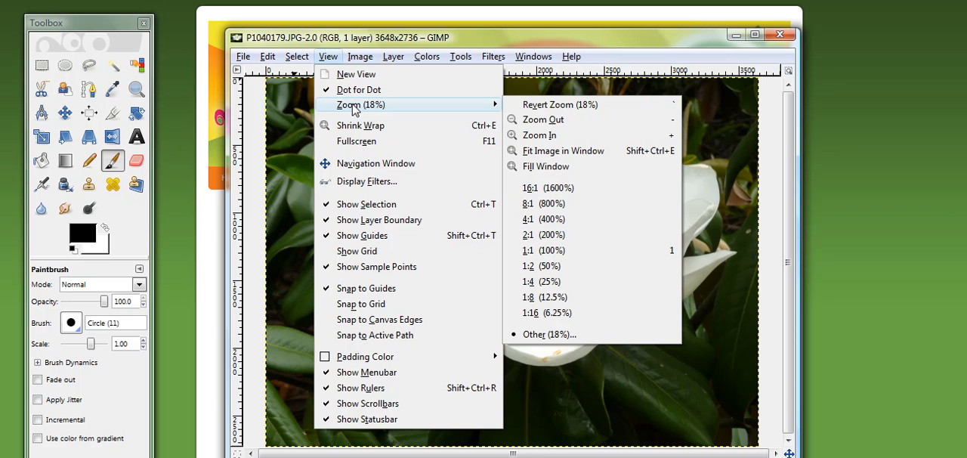
{"action": "left_click", "coordinate": [563, 150]}
{"action": "left_click", "coordinate": [533, 56]}
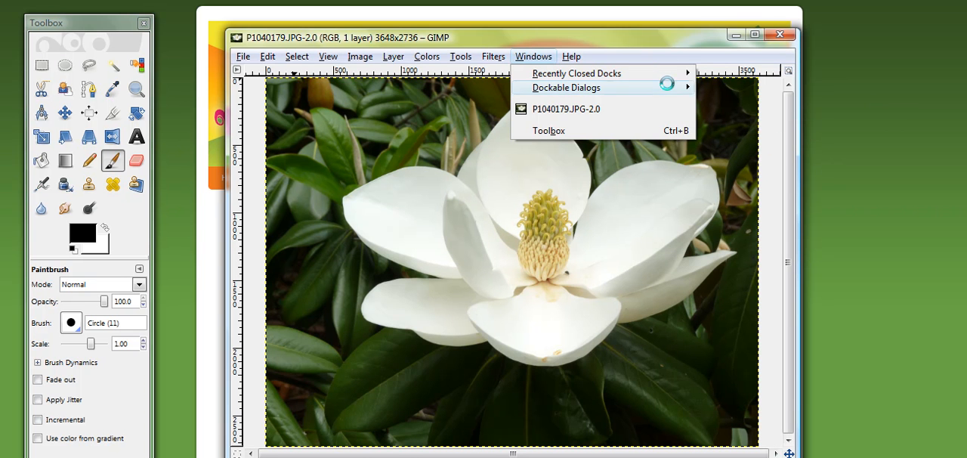
{"action": "left_click", "coordinate": [854, 127]}
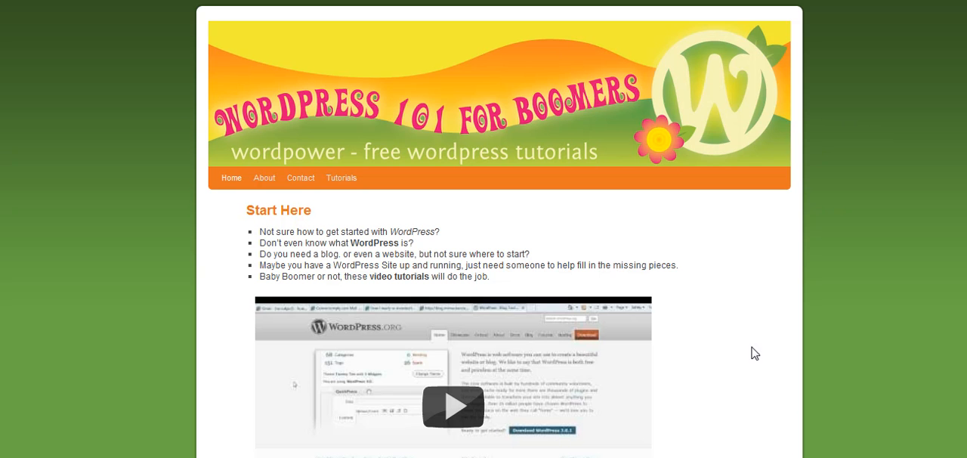
{"action": "key", "text": "alt+Tab"}
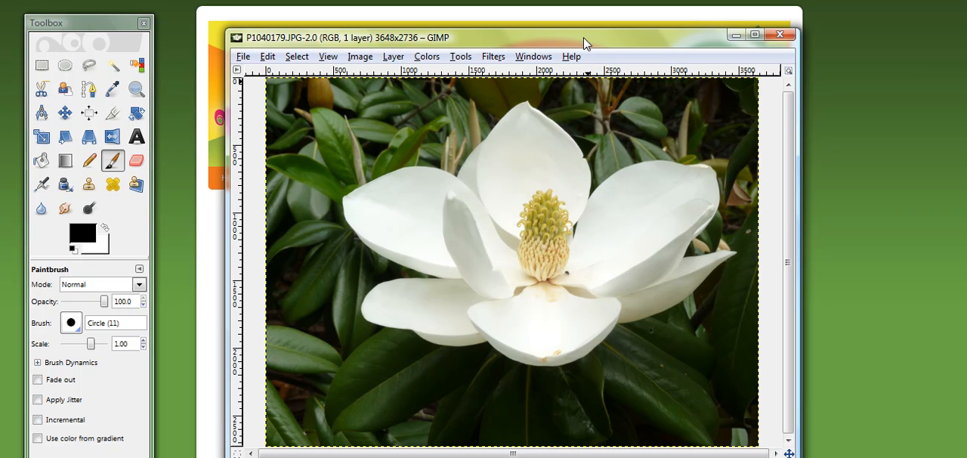
Crop the photo around the flower to 3157 × 2168 px, starting at position 440, 82.
{"action": "left_click_drag", "start_coordinate": [588, 38], "coordinate": [582, 21]}
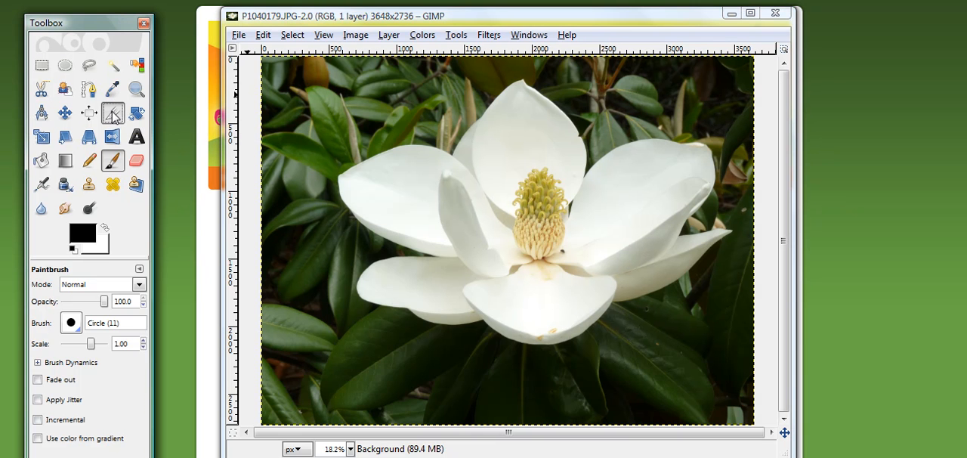
{"action": "left_click", "coordinate": [113, 113]}
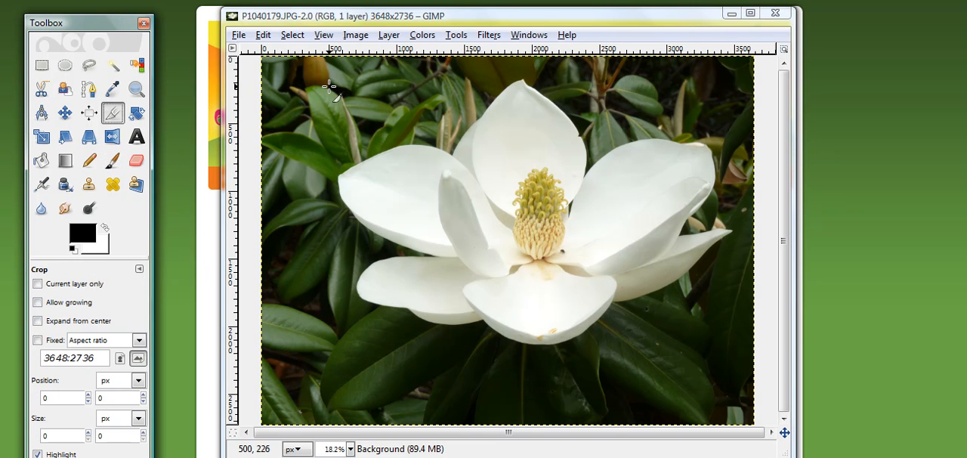
{"action": "left_click_drag", "start_coordinate": [322, 75], "coordinate": [741, 361]}
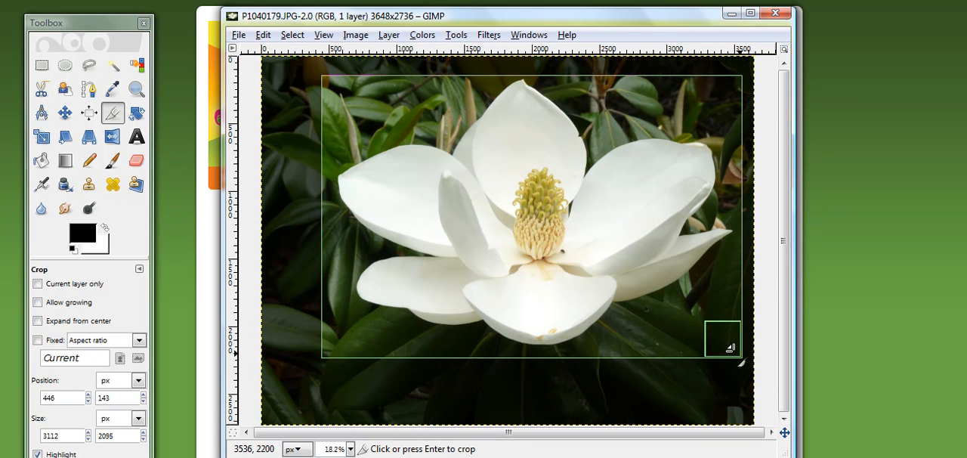
{"action": "left_click_drag", "start_coordinate": [321, 77], "coordinate": [747, 360]}
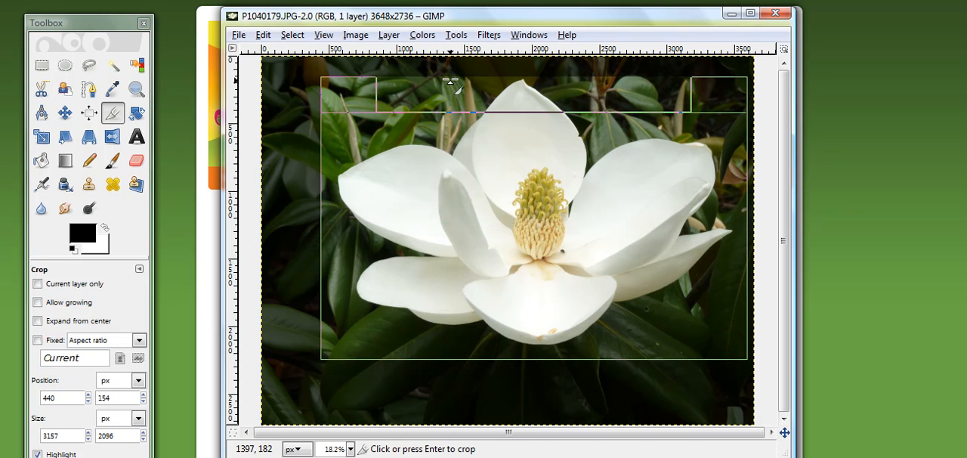
{"action": "left_click_drag", "start_coordinate": [408, 70], "coordinate": [411, 67]}
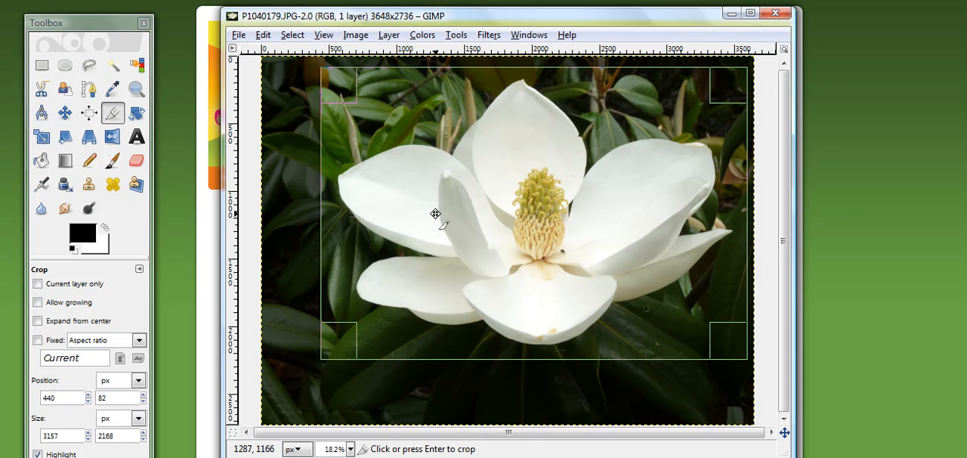
{"action": "left_click", "coordinate": [435, 212]}
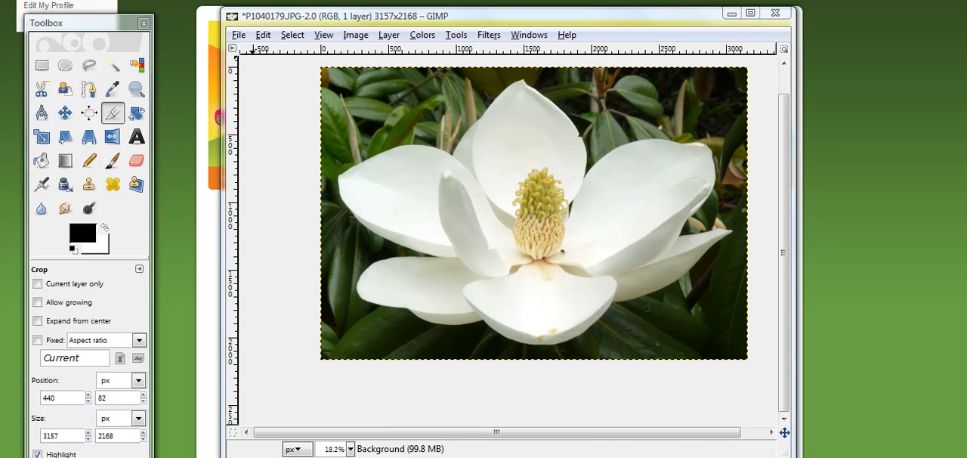
{"action": "left_click", "coordinate": [263, 38]}
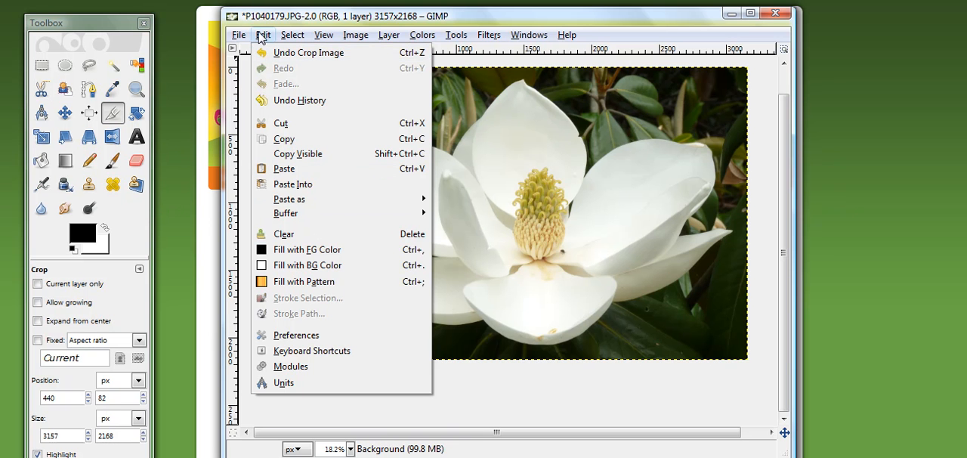
{"action": "key", "text": "Escape"}
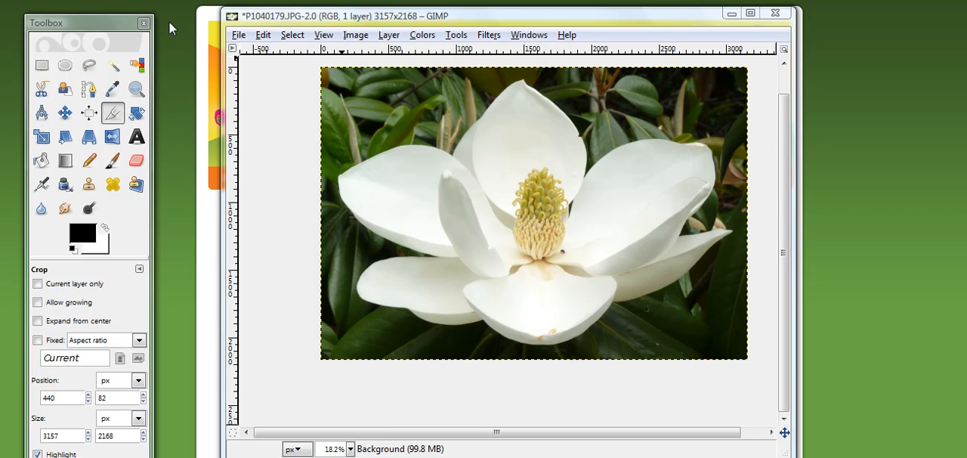
View the cropped photo at 100% zoom and examine different parts of the flower at full size.
{"action": "left_click", "coordinate": [328, 37]}
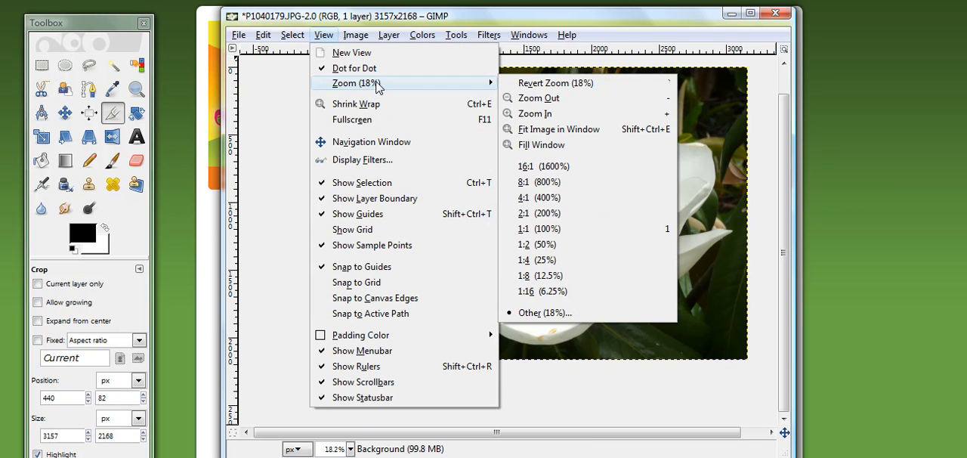
{"action": "mouse_move", "coordinate": [389, 87]}
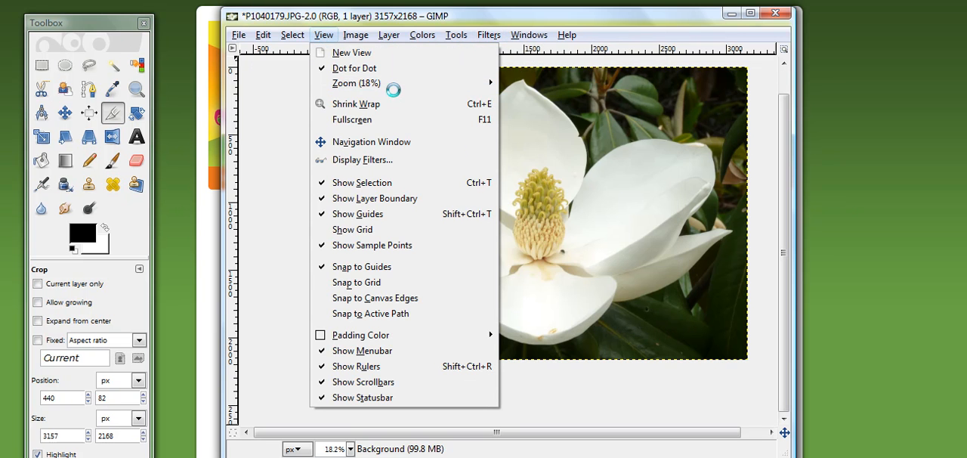
{"action": "left_click", "coordinate": [545, 228]}
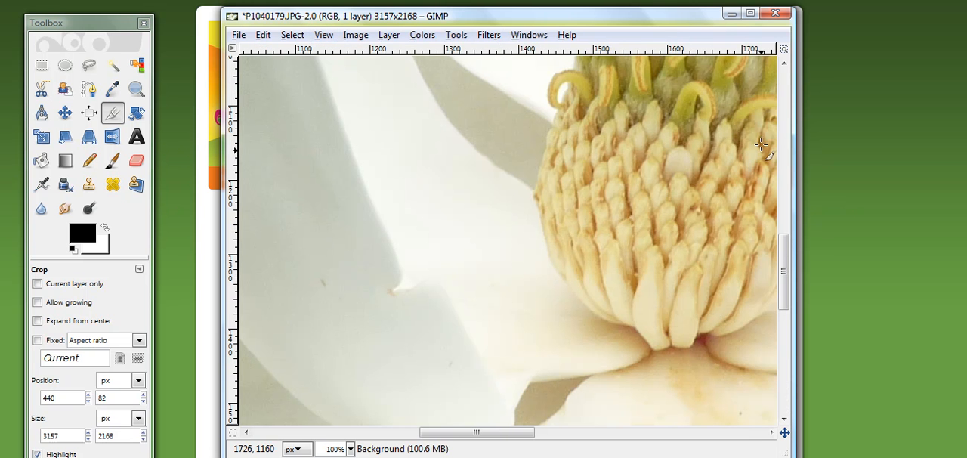
{"action": "left_click", "coordinate": [750, 14]}
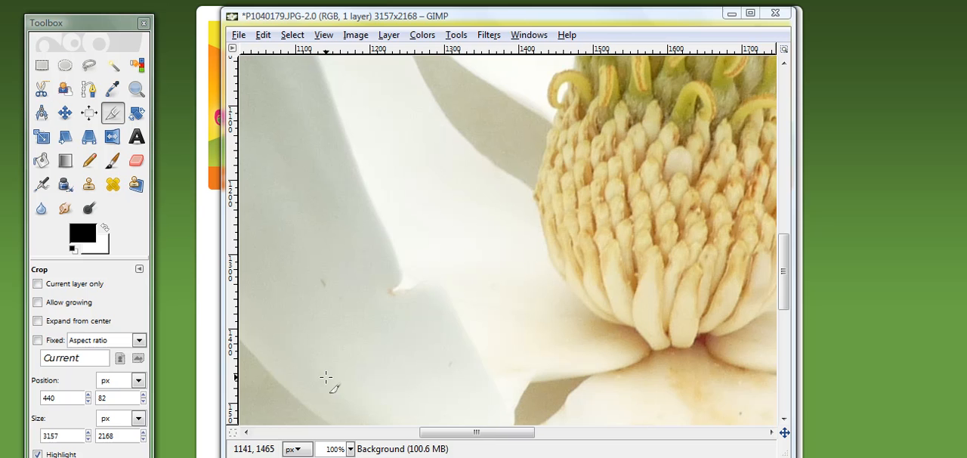
{"action": "left_click_drag", "start_coordinate": [495, 435], "coordinate": [609, 395]}
{"action": "left_click_drag", "start_coordinate": [784, 273], "coordinate": [776, 202]}
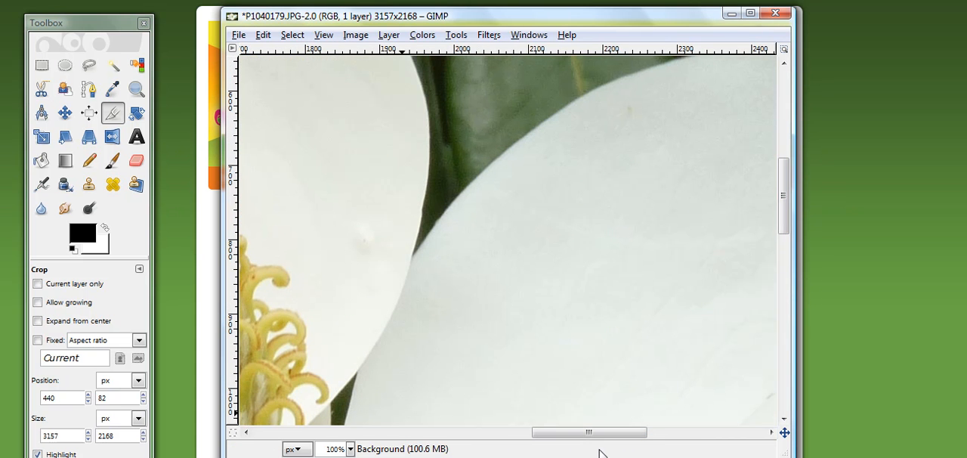
{"action": "left_click_drag", "start_coordinate": [609, 433], "coordinate": [478, 434]}
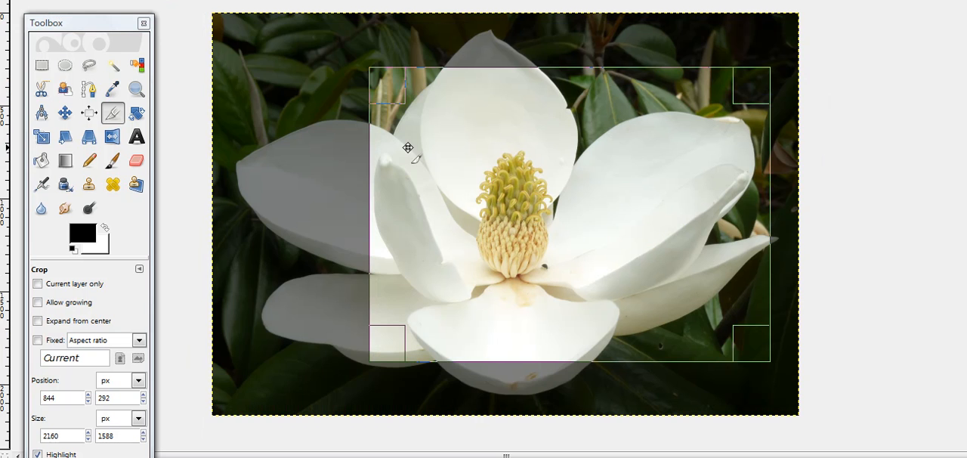
Crop the photo more tightly to 2160 × 1588 px, then undo that crop and restore the smaller window.
{"action": "left_click", "coordinate": [429, 227]}
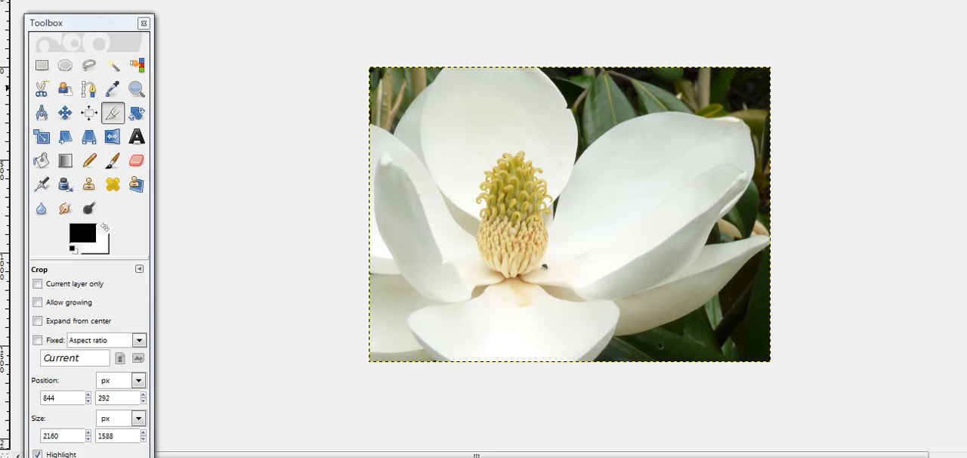
{"action": "key", "text": "ctrl+z"}
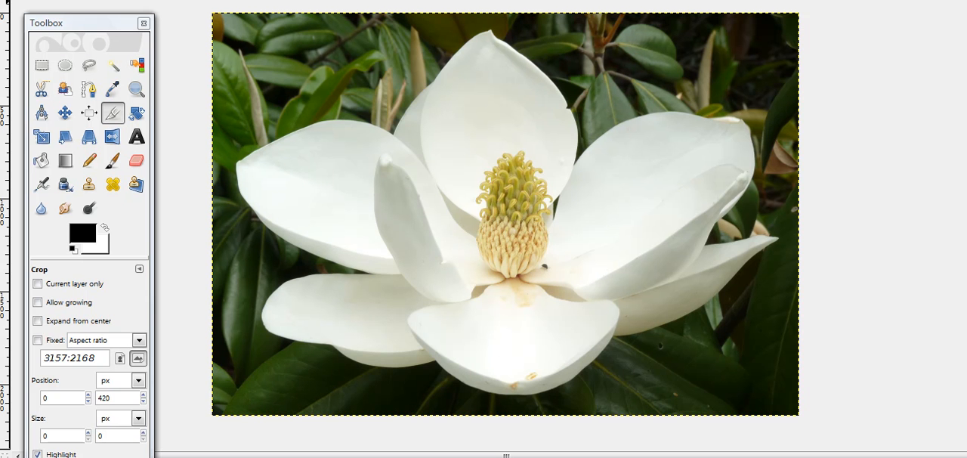
{"action": "double_click", "coordinate": [255, 1]}
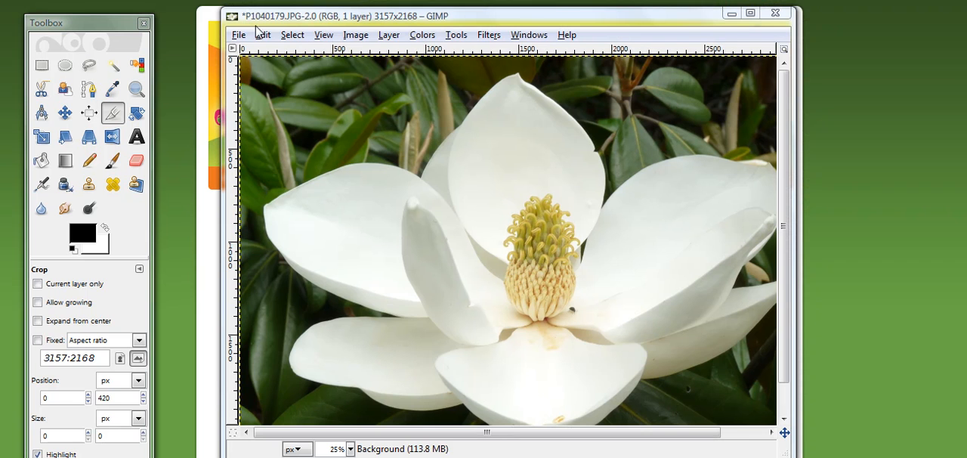
Scale the image to 550 × 378 pixels with width and height linked, keeping cubic interpolation.
{"action": "left_click", "coordinate": [356, 42]}
{"action": "left_click", "coordinate": [392, 164]}
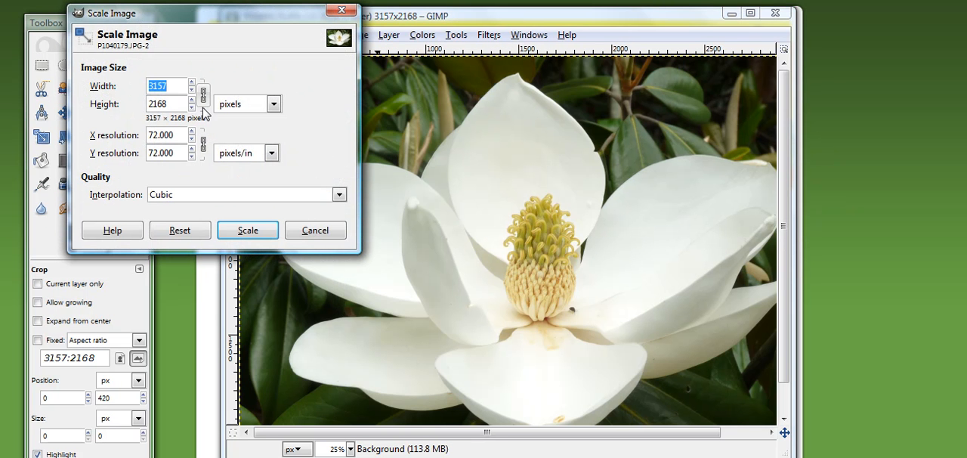
{"action": "left_click", "coordinate": [204, 97]}
{"action": "double_click", "coordinate": [175, 85]}
{"action": "key", "text": "BackSpace"}
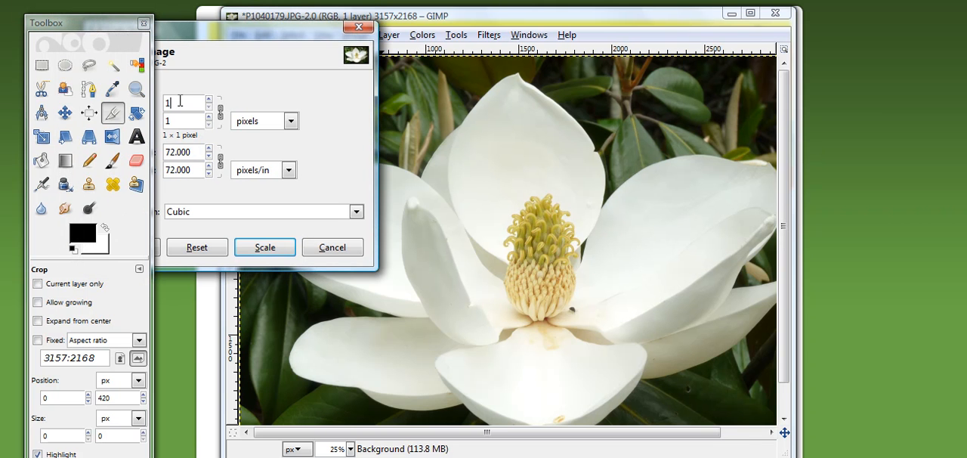
{"action": "type", "text": "550"}
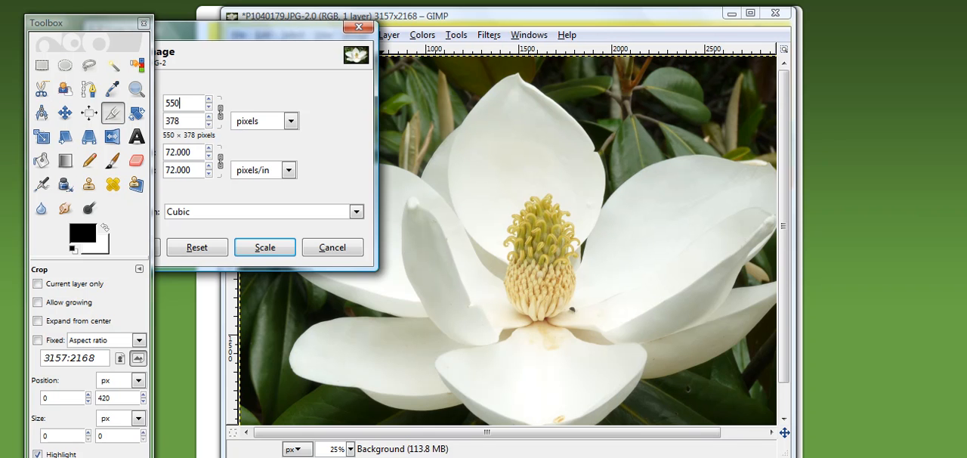
{"action": "left_click", "coordinate": [264, 247]}
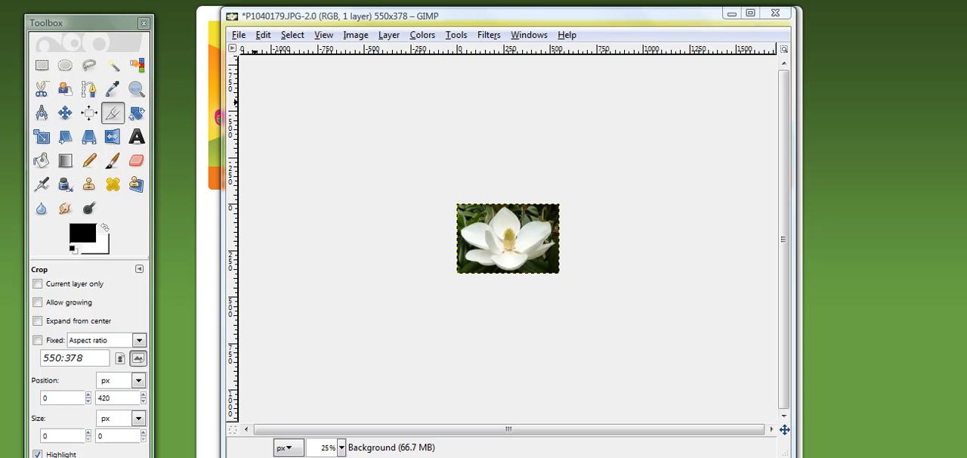
Save the scaled image as a JPEG copy named magnolia550.JPG in the may2011 folder.
{"action": "left_click", "coordinate": [238, 36]}
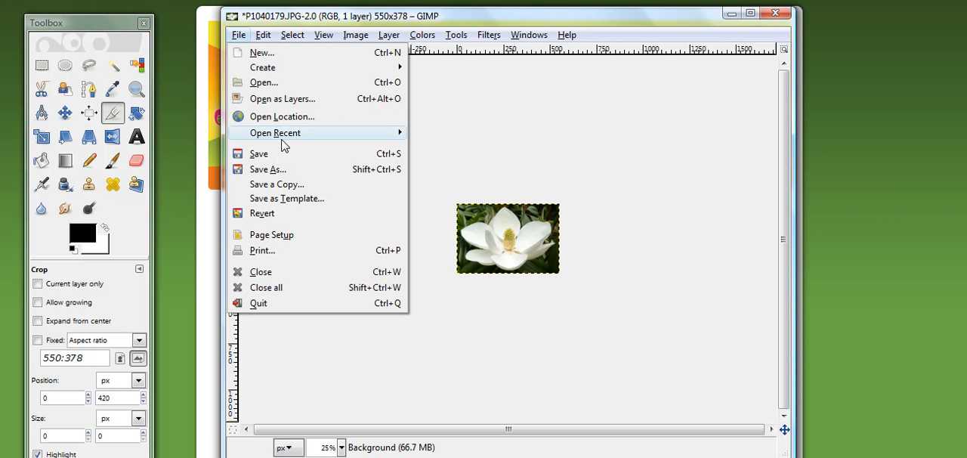
{"action": "left_click", "coordinate": [273, 169]}
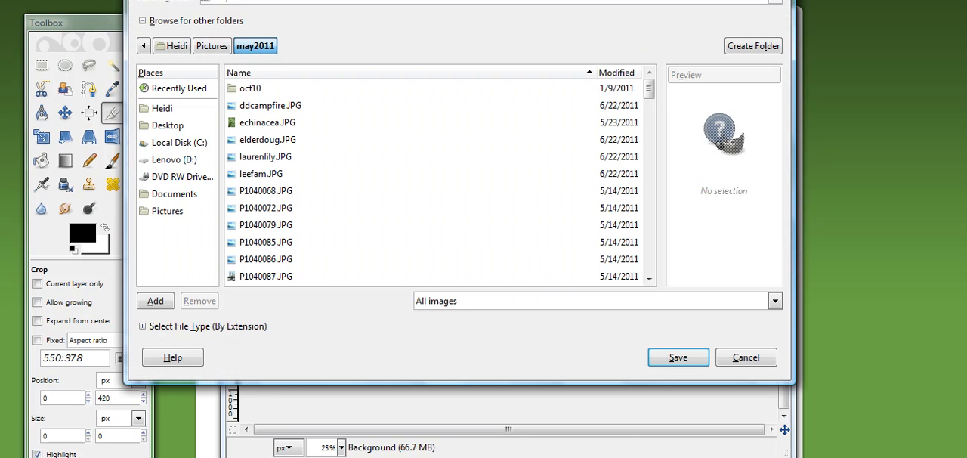
{"action": "left_click_drag", "start_coordinate": [426, 0], "coordinate": [425, 13]}
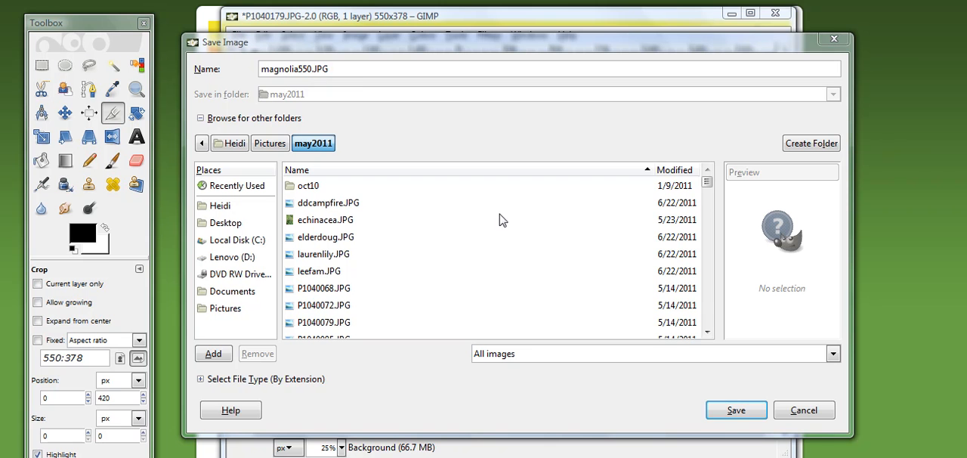
{"action": "left_click", "coordinate": [750, 415]}
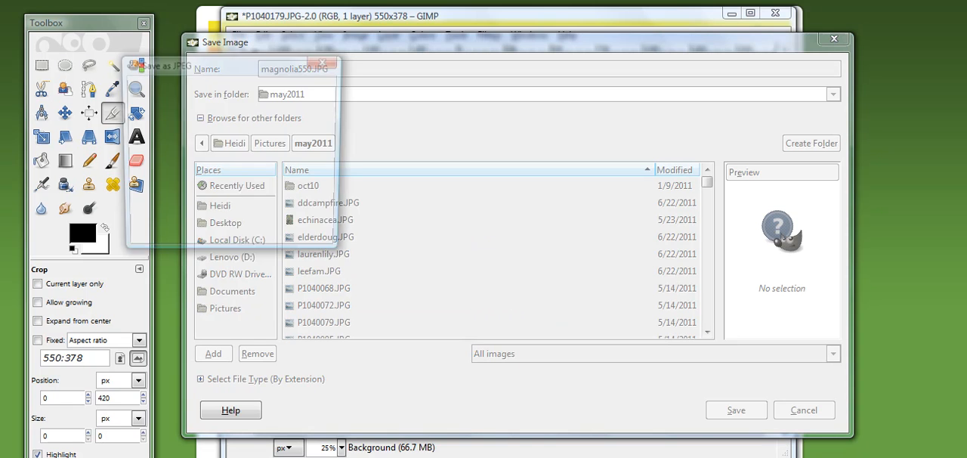
{"action": "left_click", "coordinate": [231, 233]}
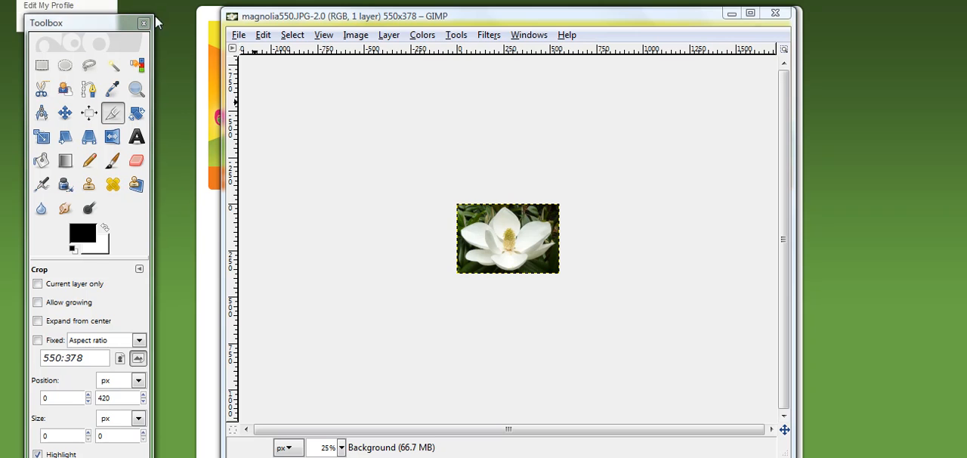
{"action": "left_click", "coordinate": [422, 36]}
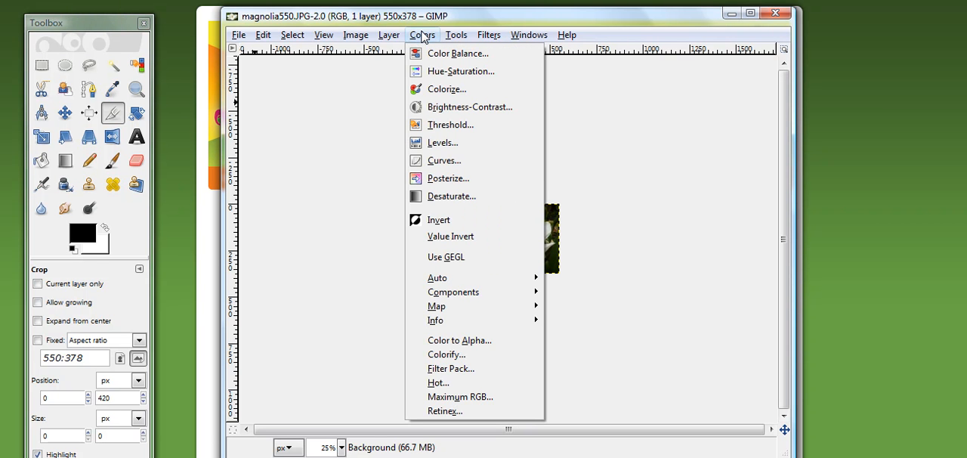
{"action": "left_click", "coordinate": [421, 35]}
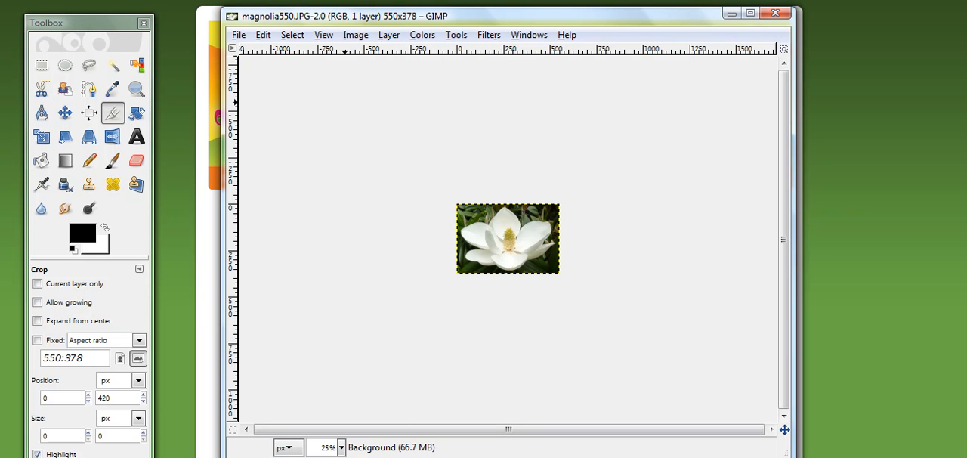